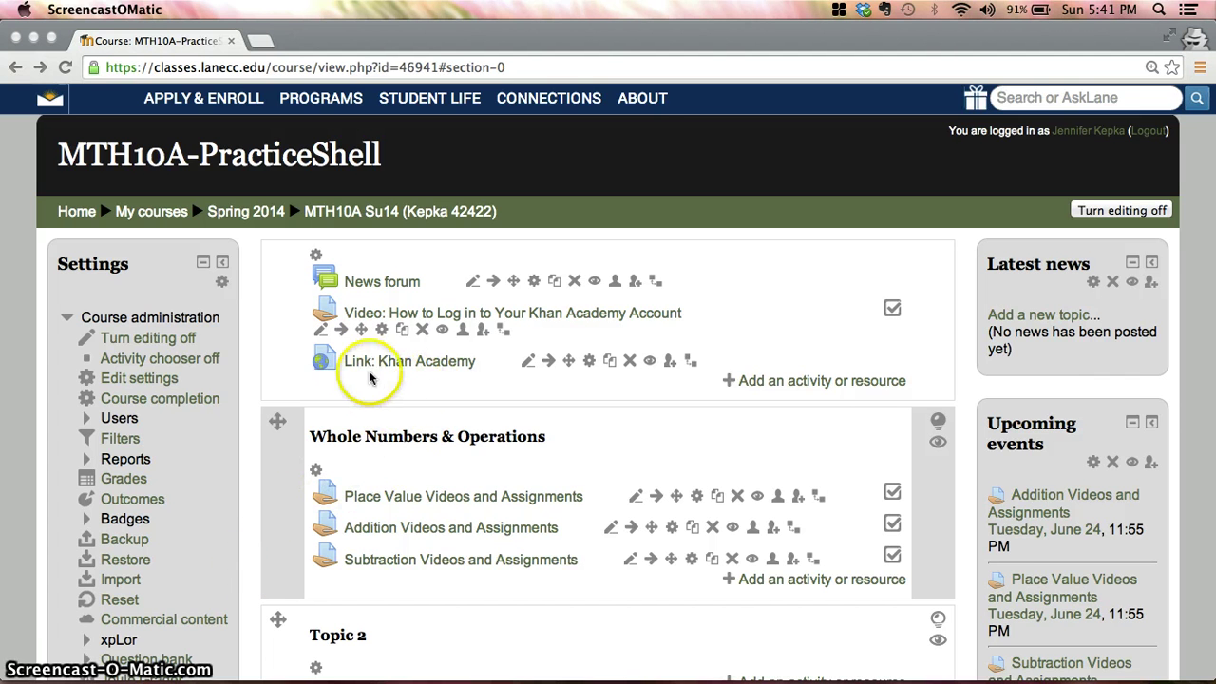
# Open the 'Link: Khan Academy' resource from the MTH10A course page
pyautogui.click(437, 375)
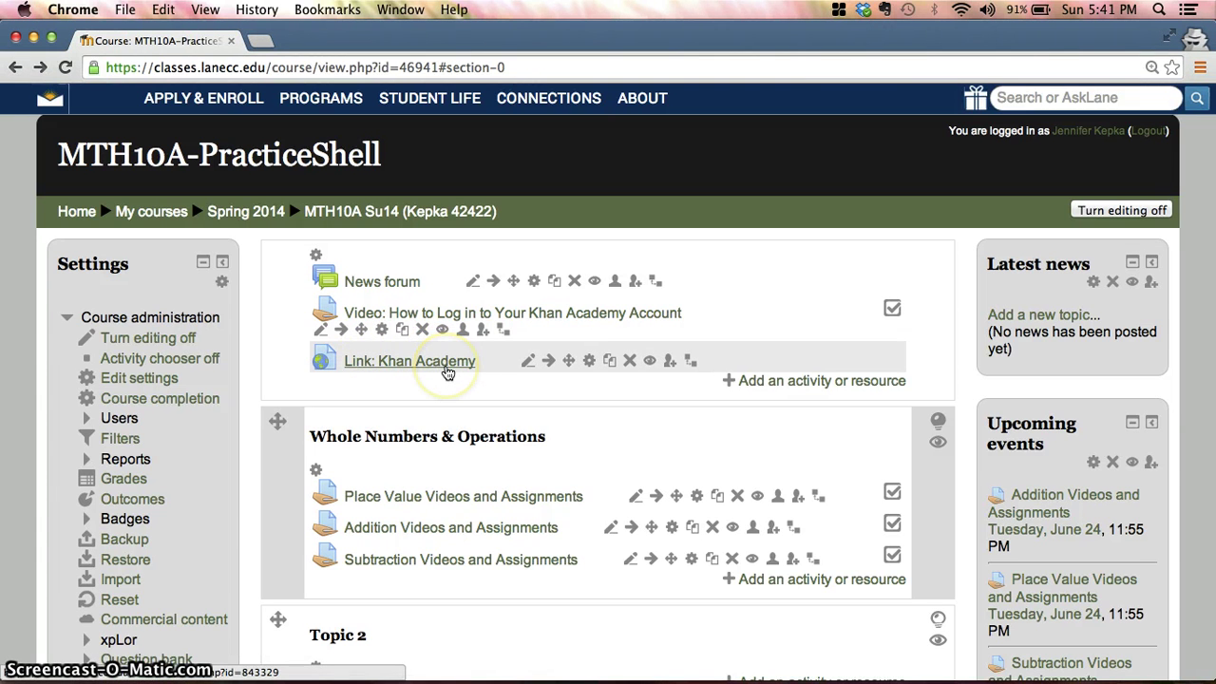
pyautogui.click(447, 371)
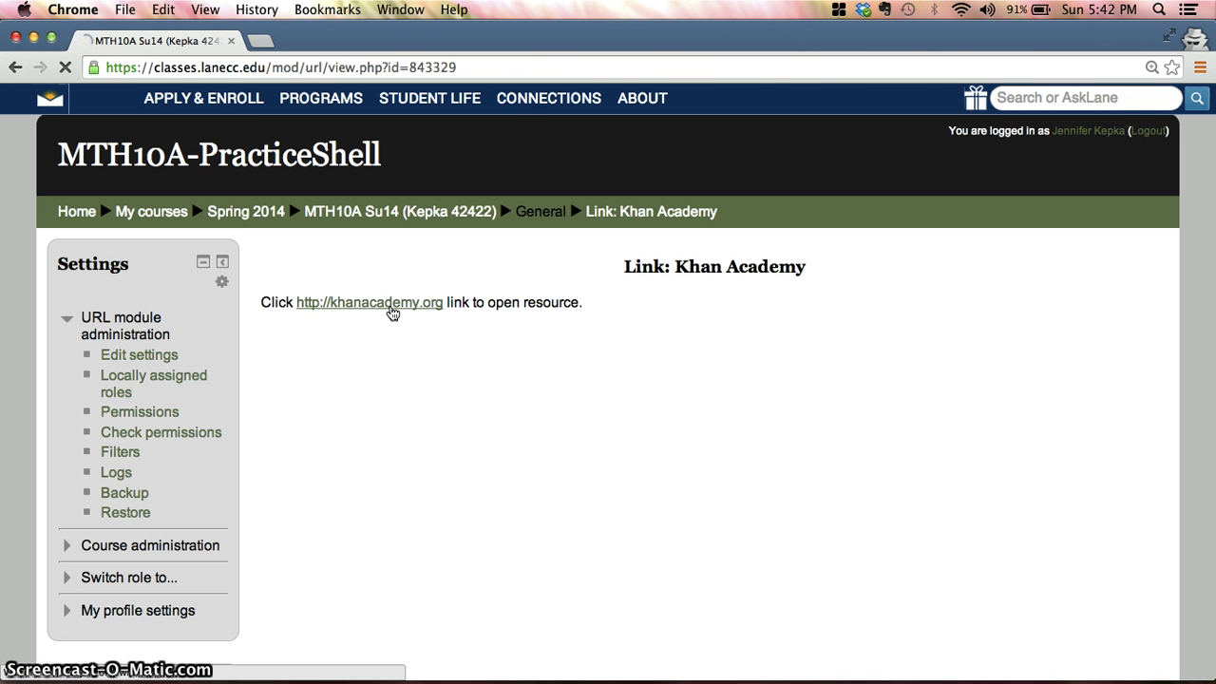
# Go to khanacademy.org and bring up the Khan Academy login page
pyautogui.click(391, 306)
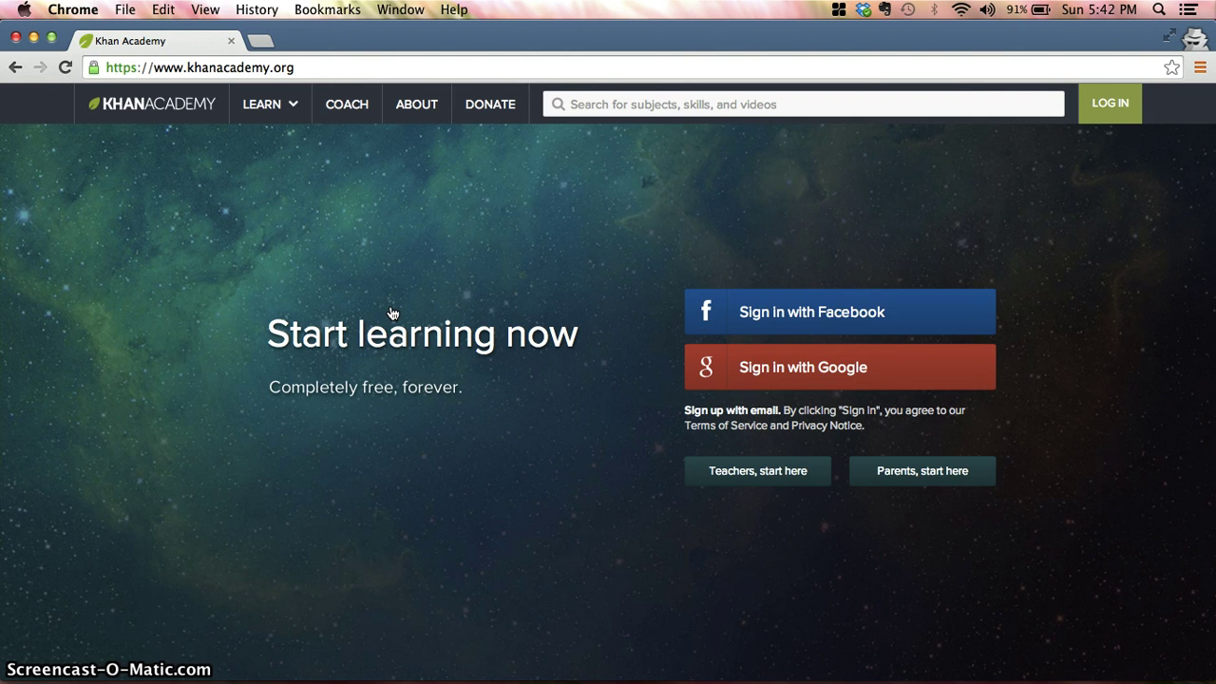
pyautogui.moveTo(393, 300); pyautogui.dragTo(345, 273)
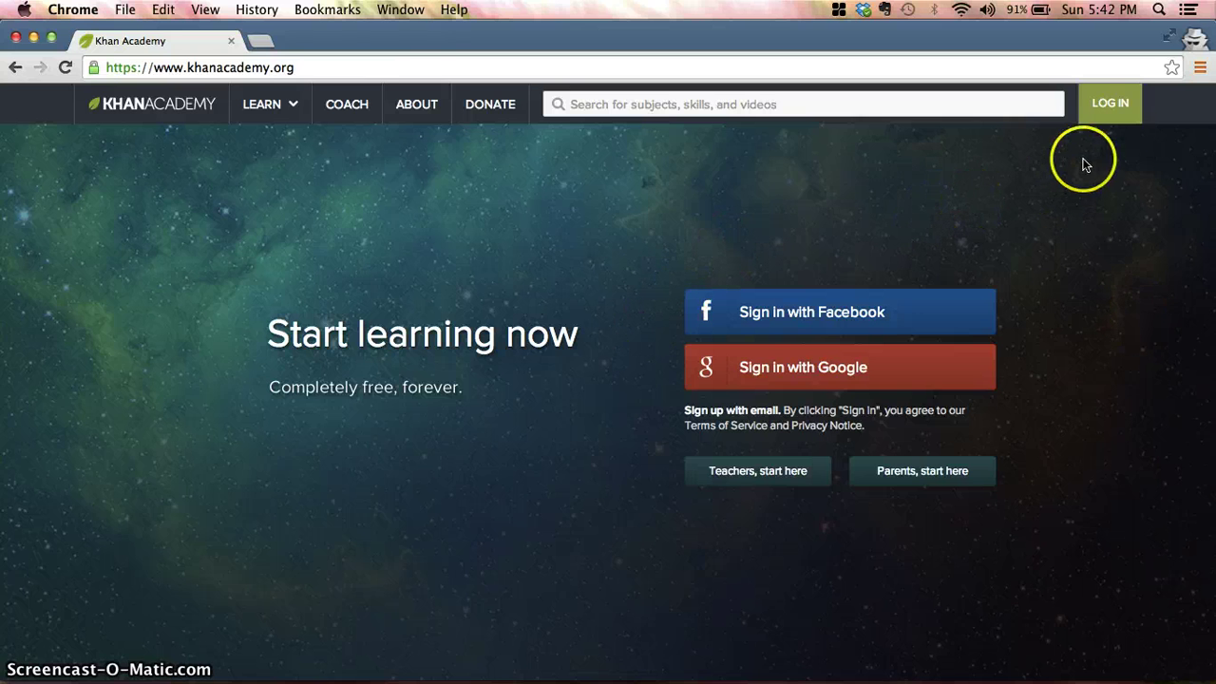
pyautogui.click(1120, 118)
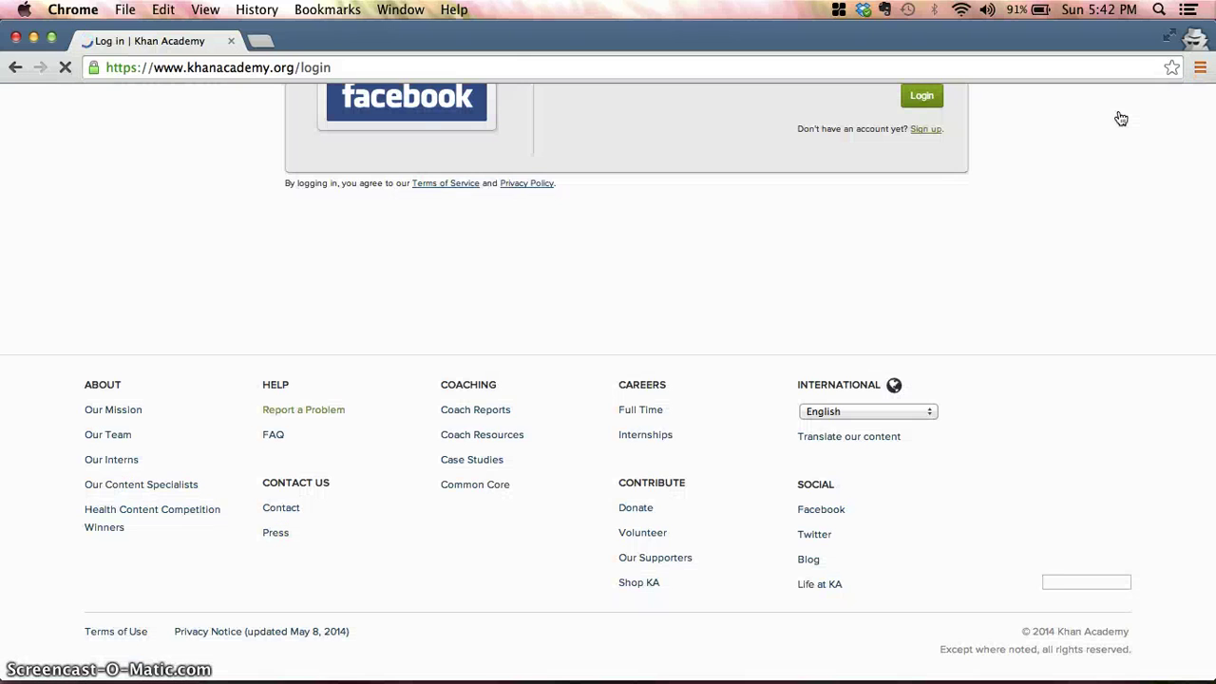
pyautogui.click(1051, 257)
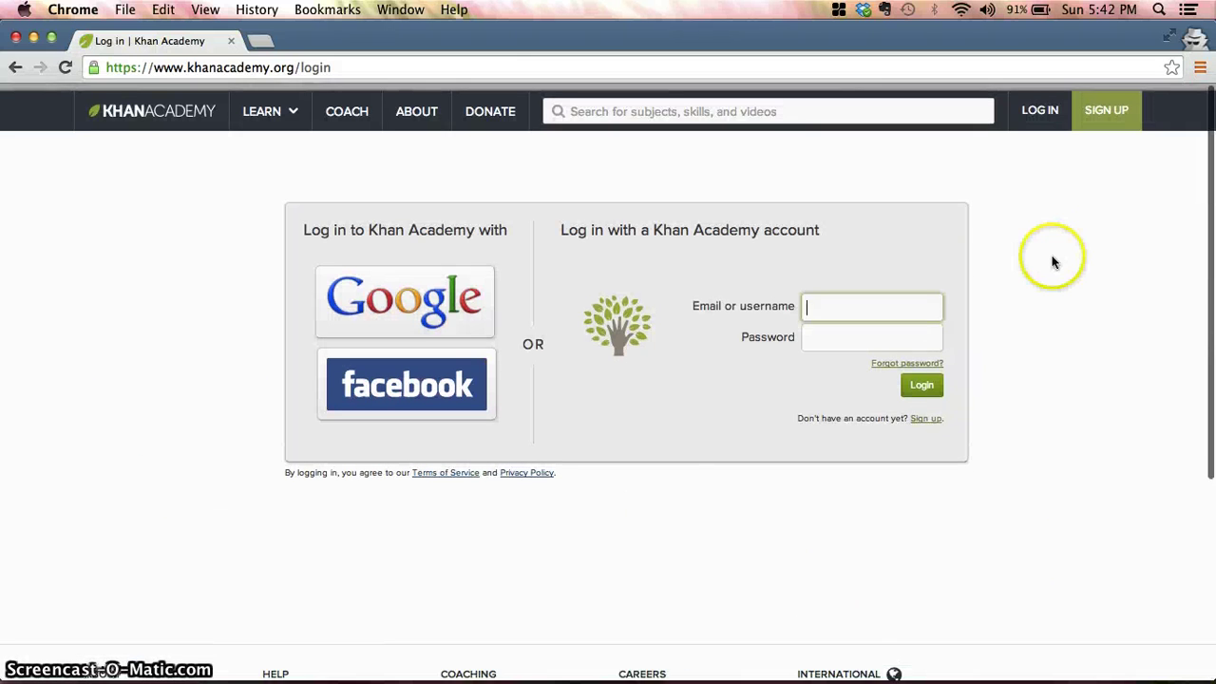
# Enter the account username in the Email or username field, moving to the password
pyautogui.click(821, 302)
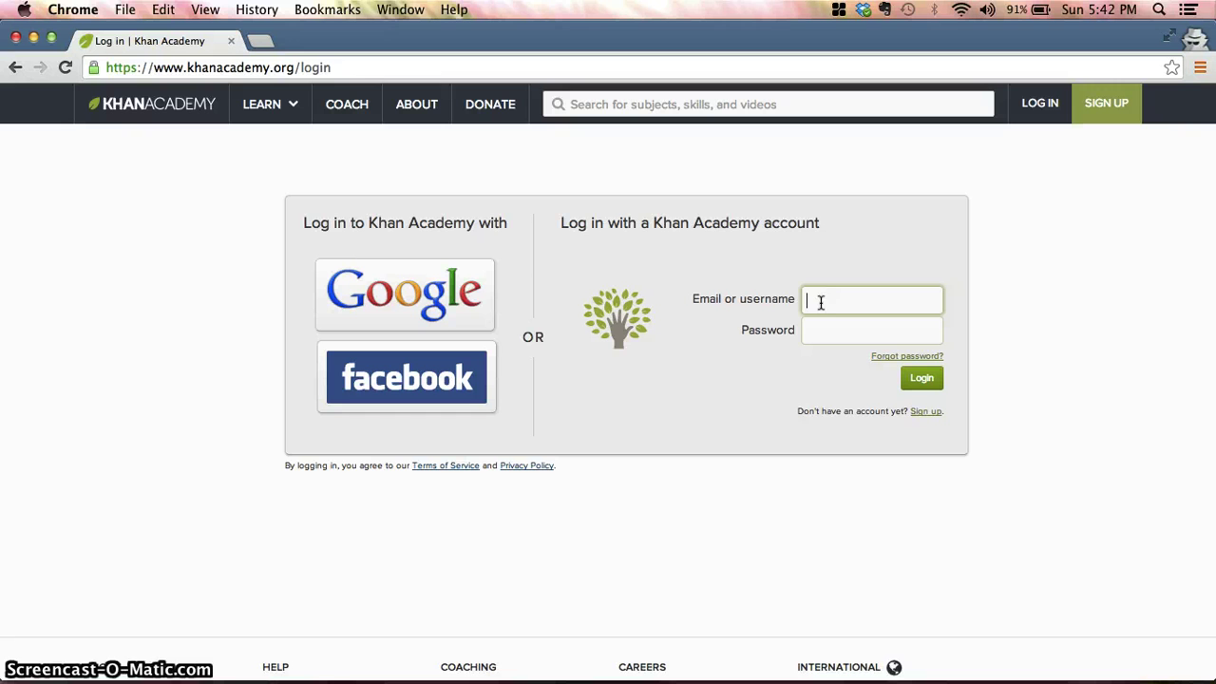
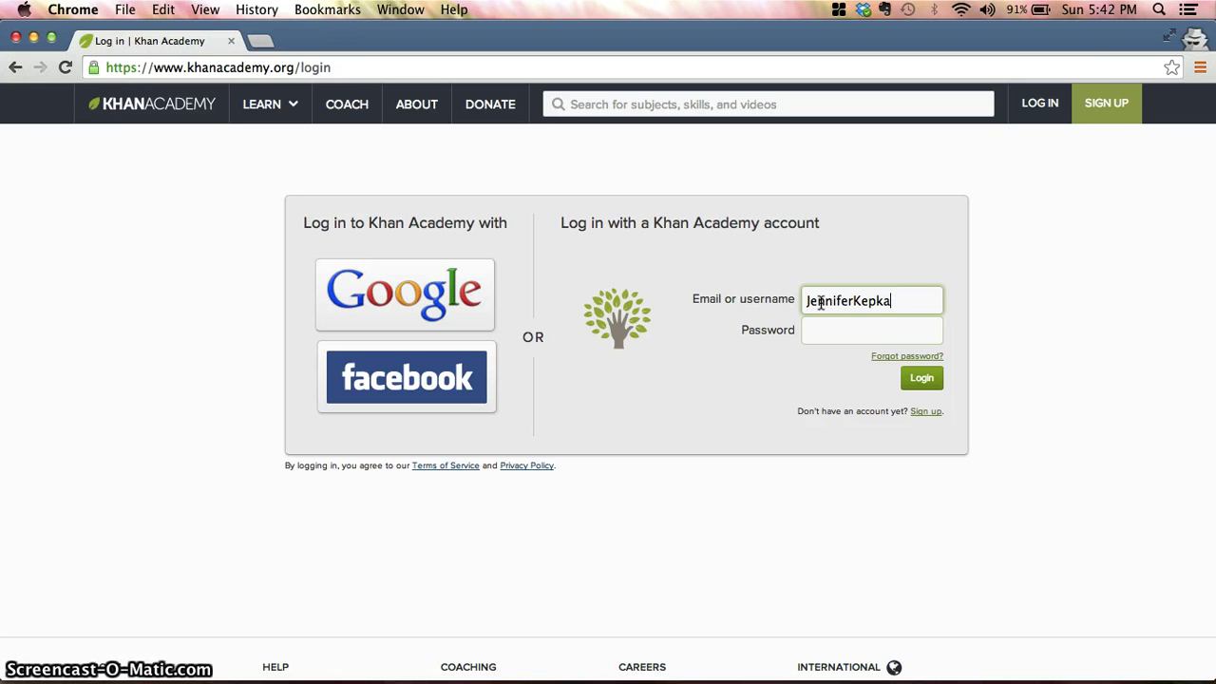
pyautogui.press('Tab')
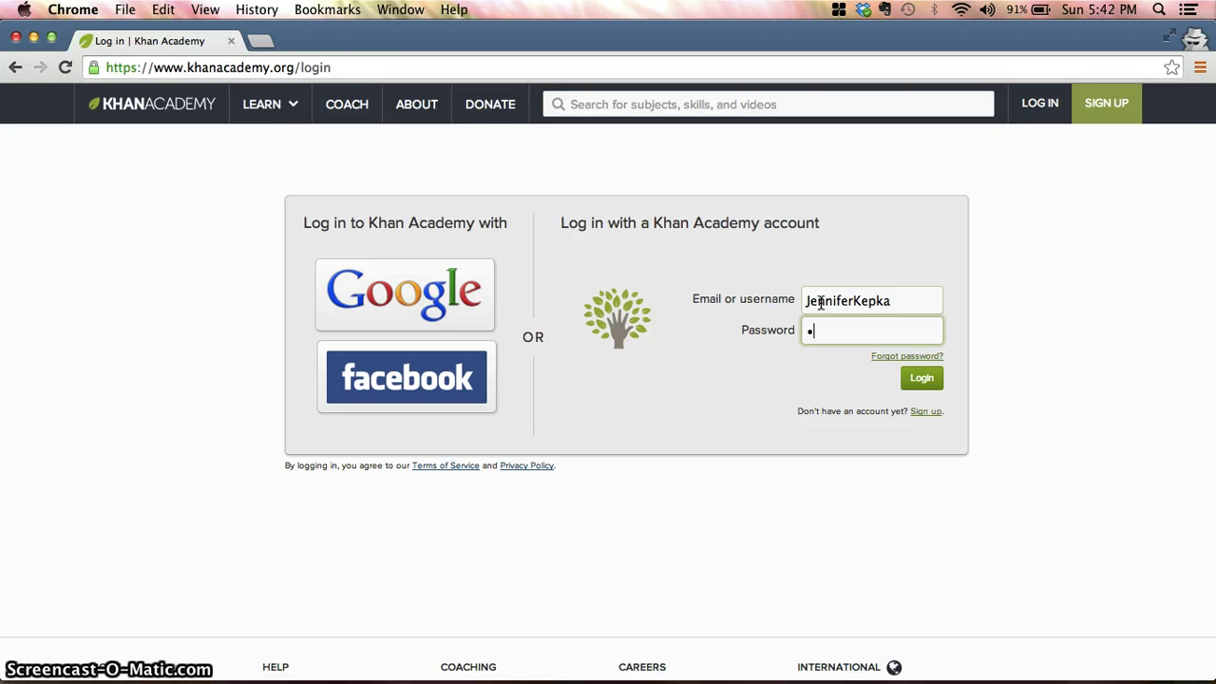
# Enter the account password, log in, and agree to the Terms of Service and Privacy Policy
pyautogui.write('•••••••')
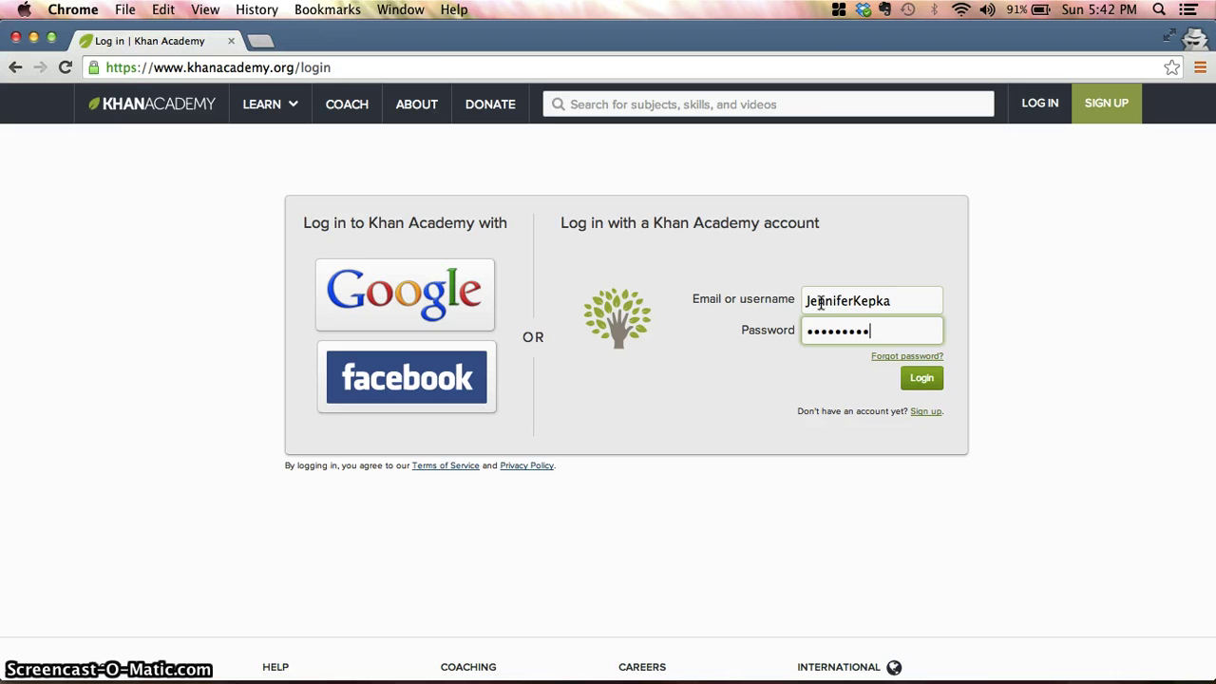
pyautogui.click(910, 376)
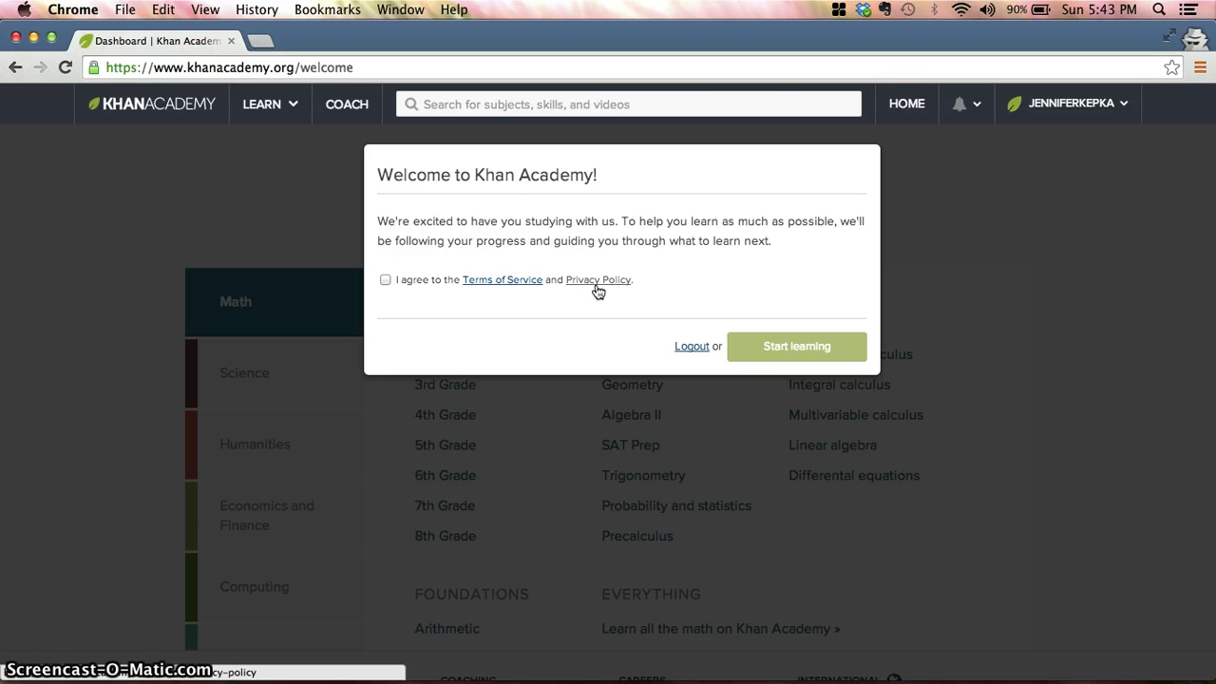
pyautogui.click(385, 280)
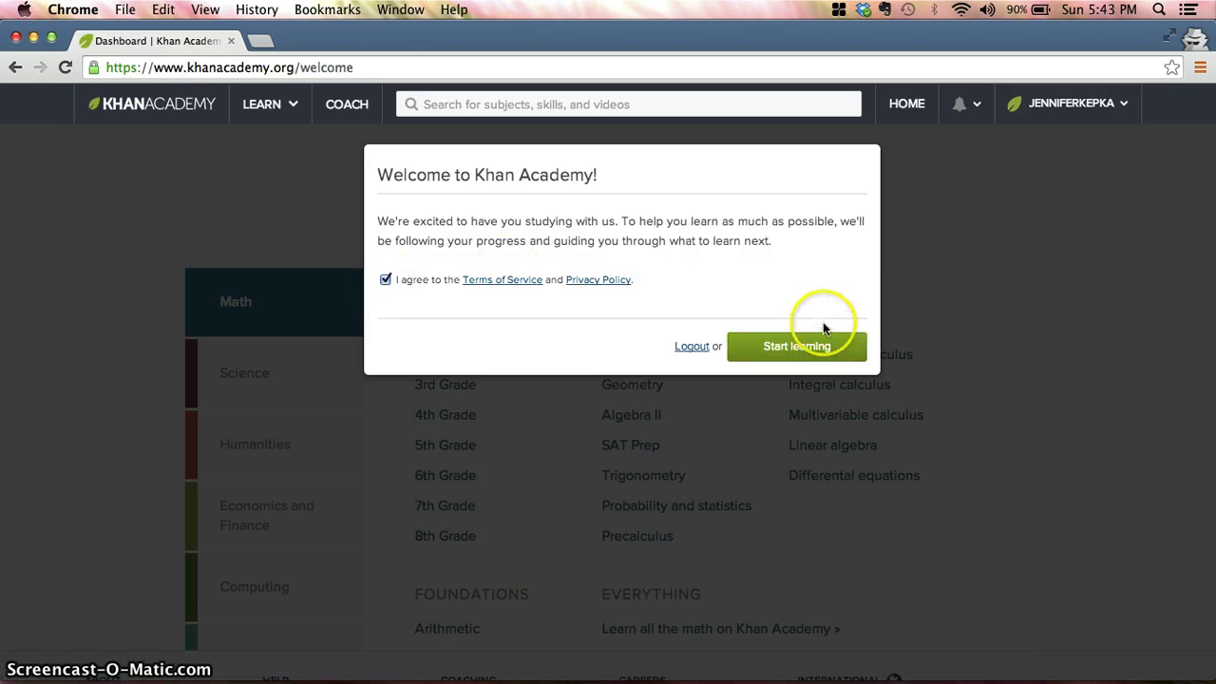
# Start learning, choose 'Learn all the math on Khan Academy', and open the Math Pretest mission
pyautogui.click(819, 351)
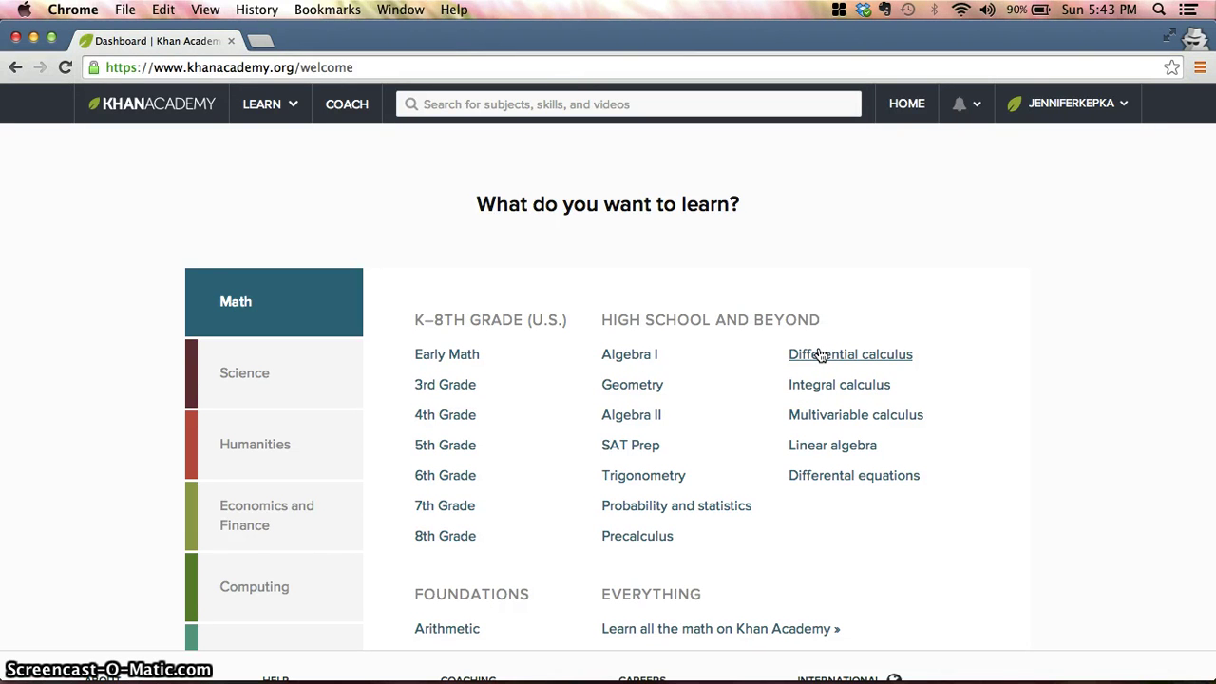
pyautogui.scroll(-5, 619, 326)
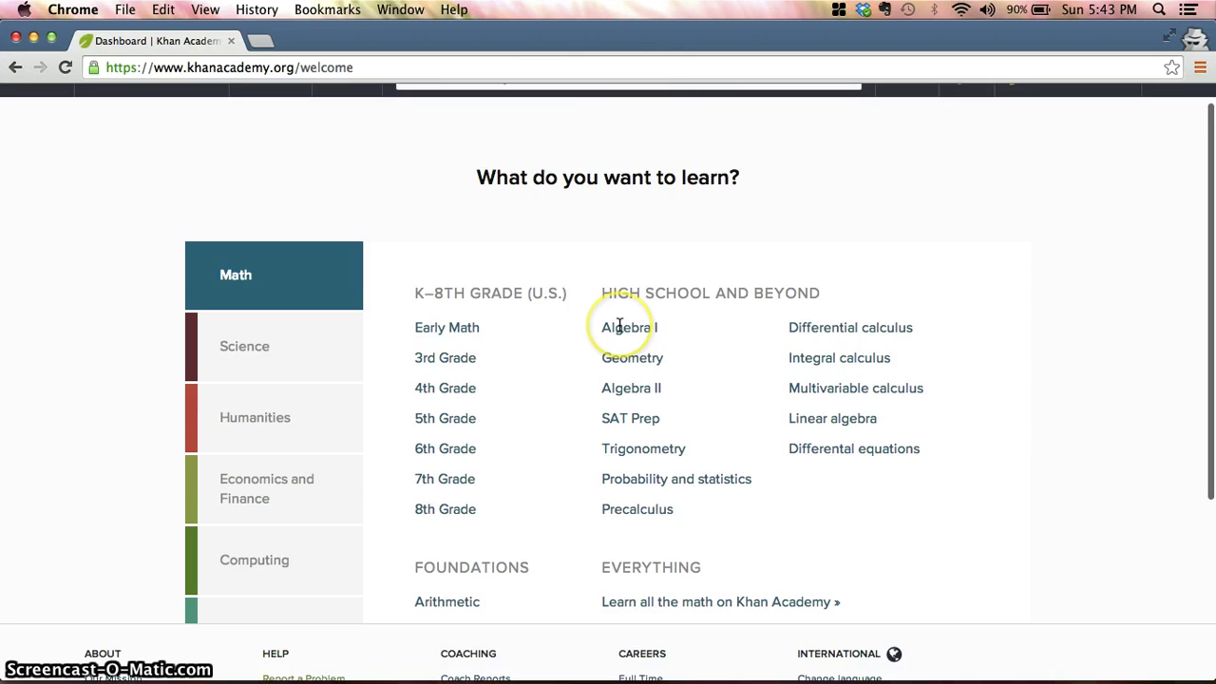
pyautogui.scroll(-1, 619, 326)
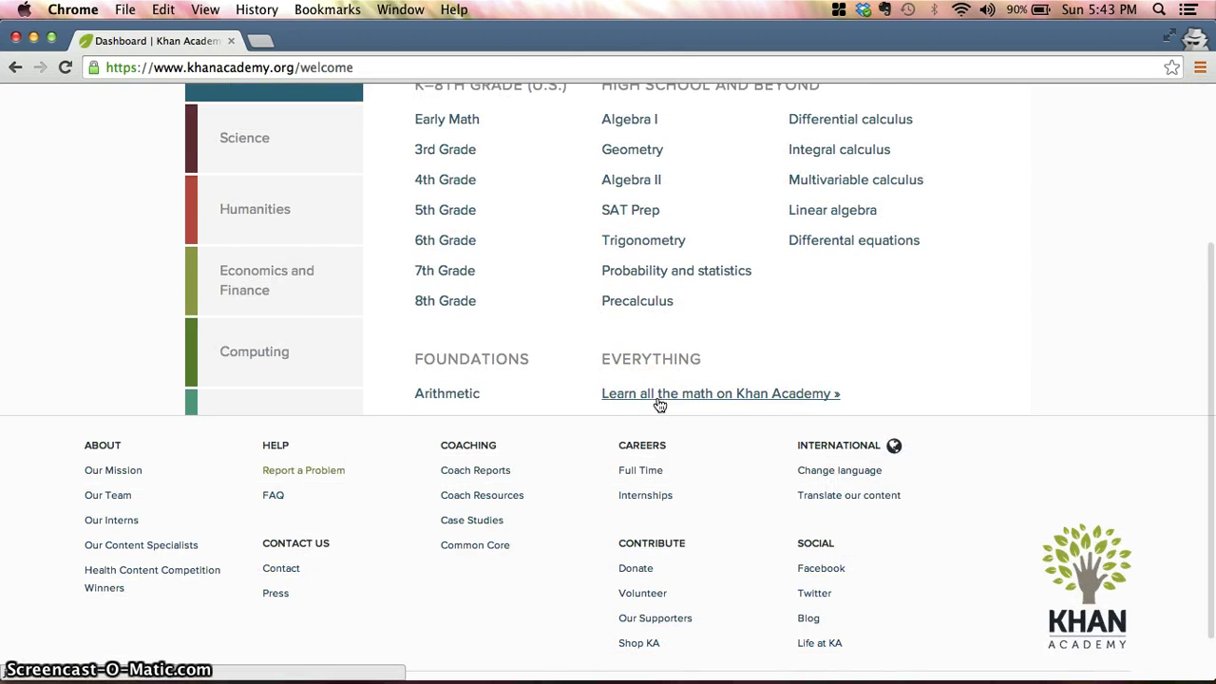
pyautogui.click(659, 399)
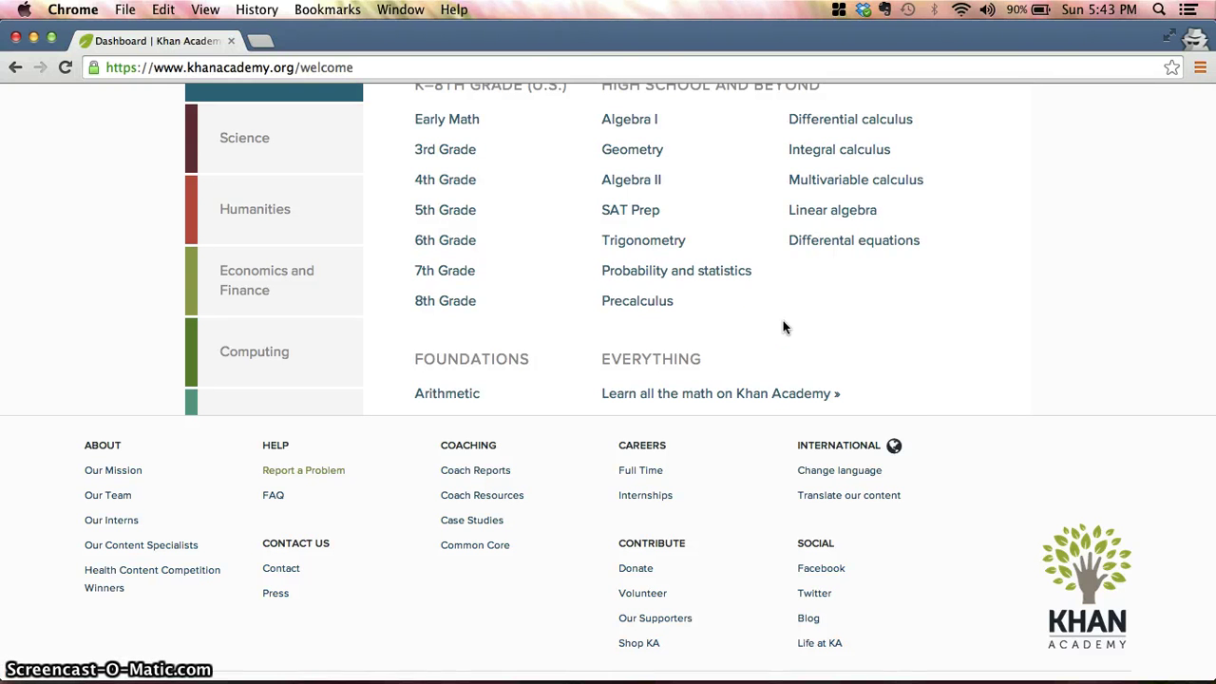
pyautogui.click(760, 395)
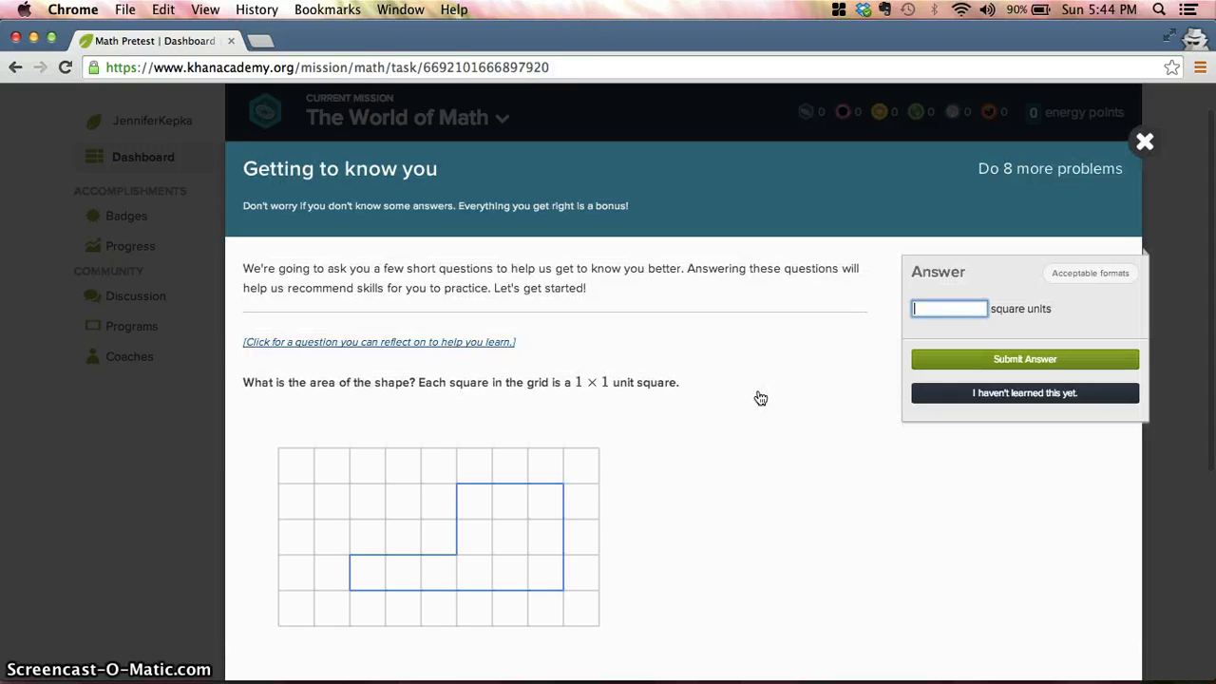
# Dismiss the no-penalty hint and answer the grid-area question with 12 square units
pyautogui.scroll(1, 760, 397)
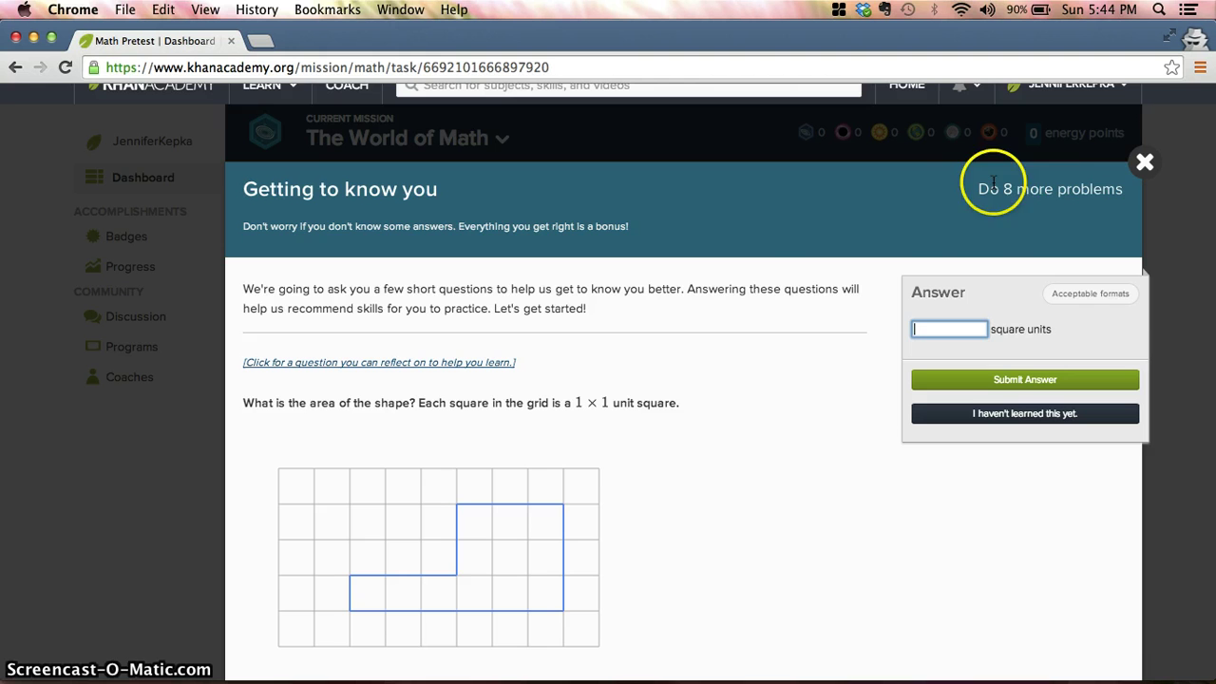
pyautogui.scroll(-4, 787, 280)
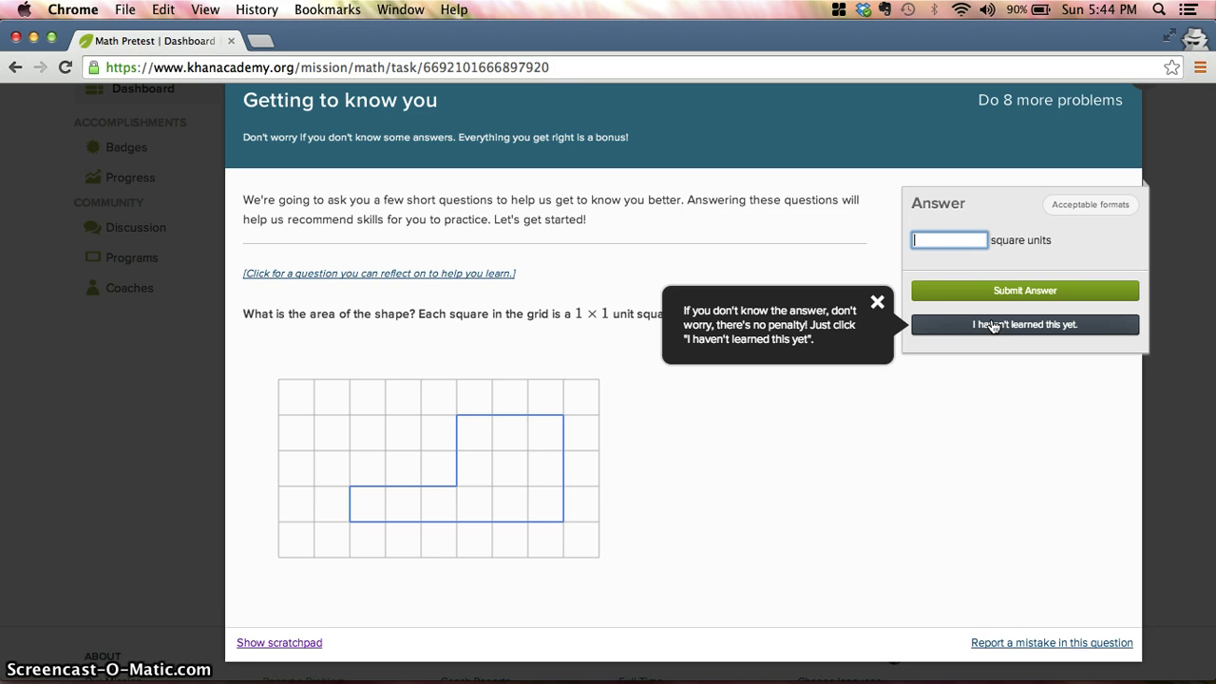
pyautogui.click(876, 302)
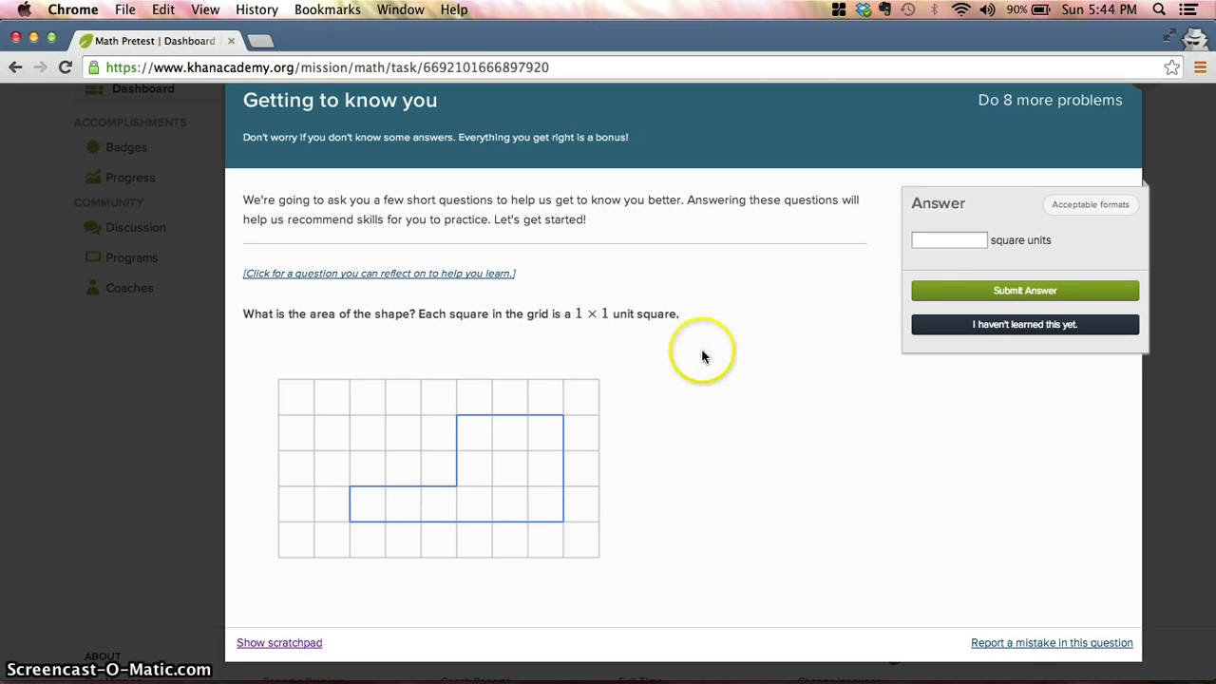
pyautogui.click(923, 240)
pyautogui.write('12')
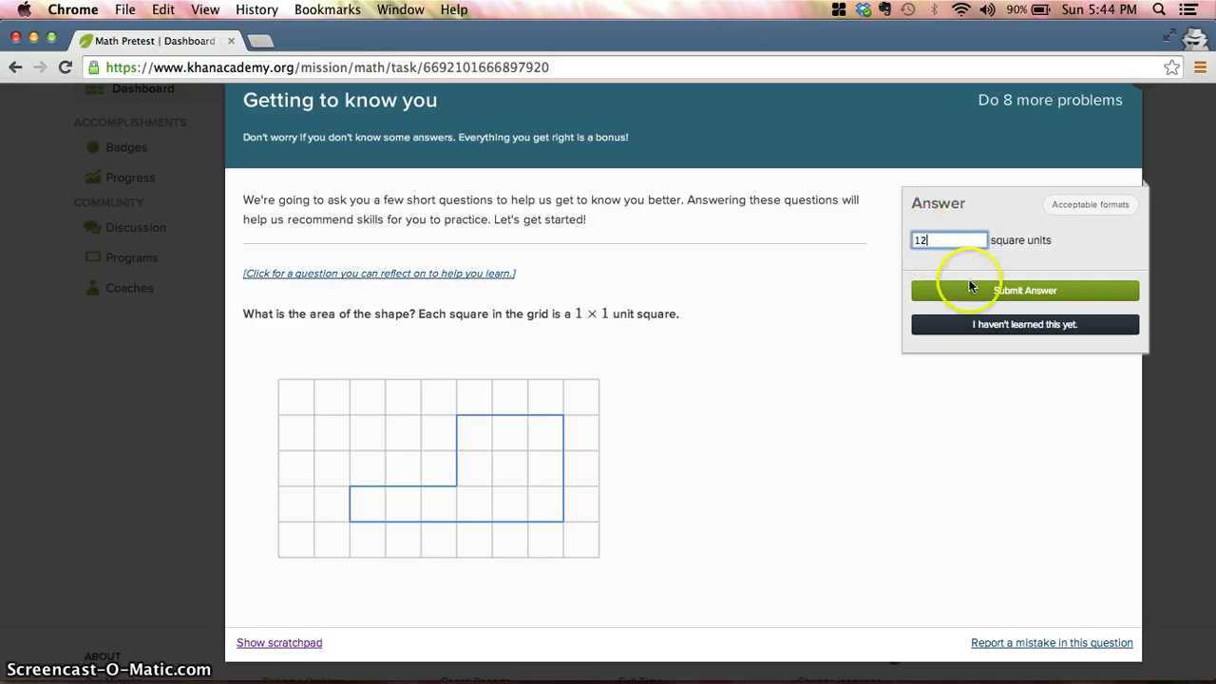
pyautogui.click(963, 287)
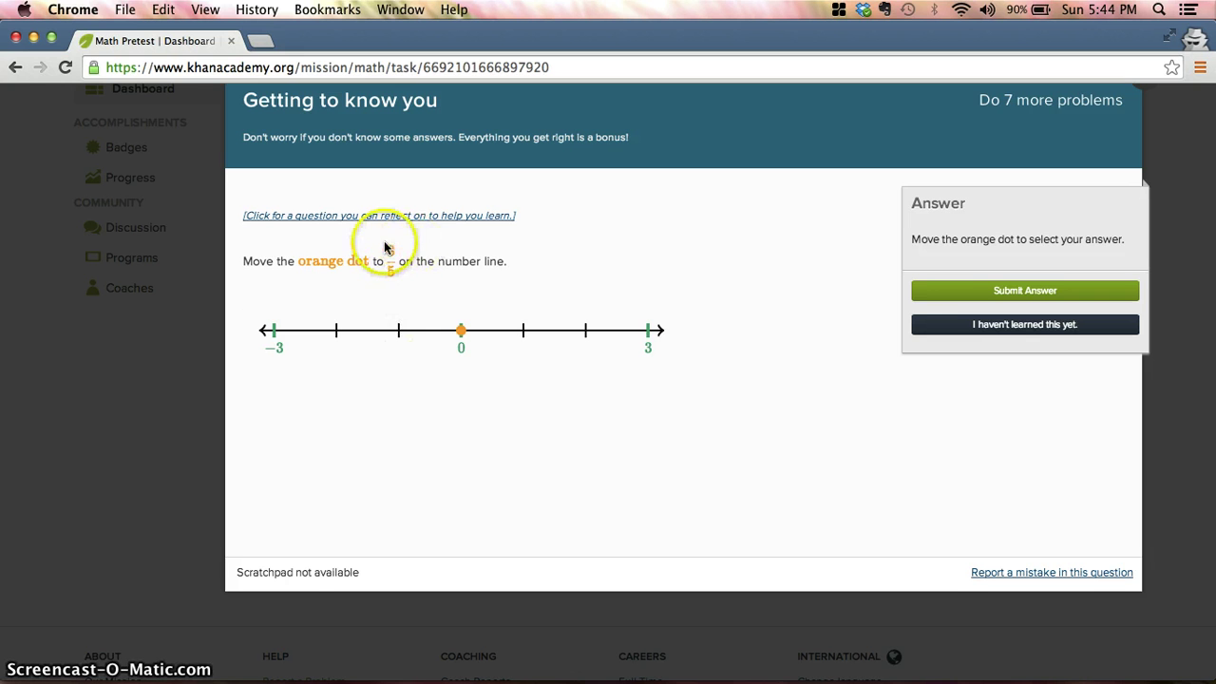
# Pass the number-line, square root of 16, coordinate pairs and simplification questions as not learned
pyautogui.click(950, 327)
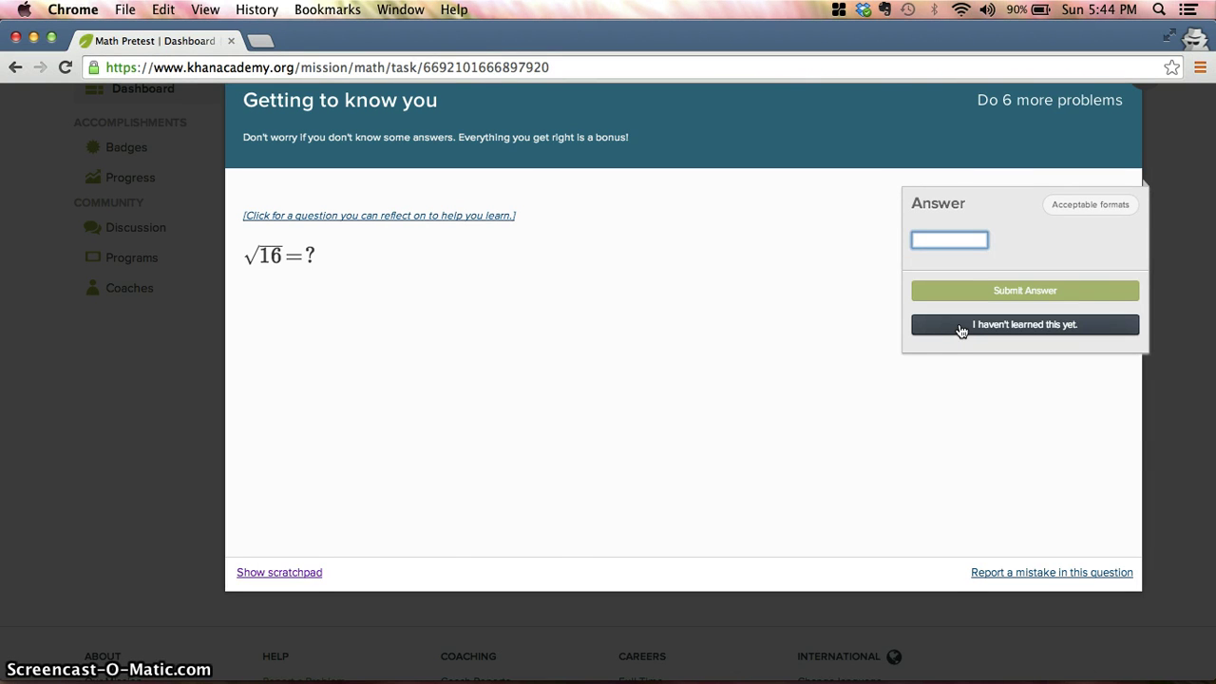
pyautogui.click(962, 327)
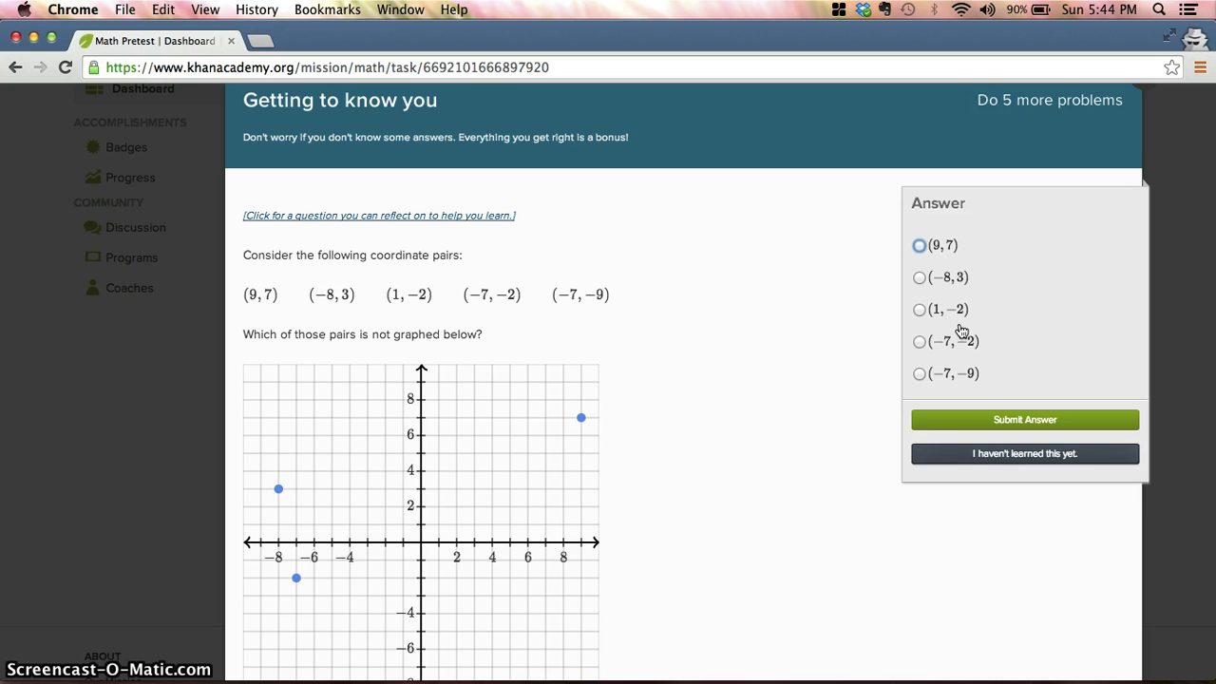
pyautogui.click(985, 453)
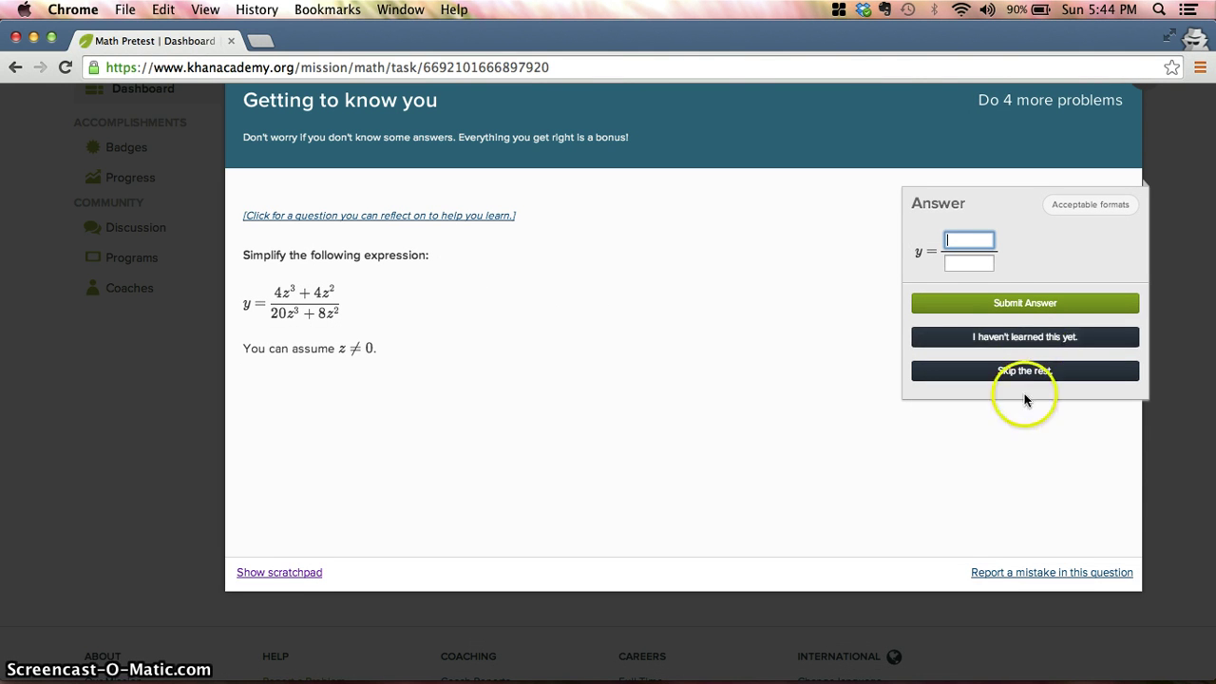
pyautogui.click(1042, 335)
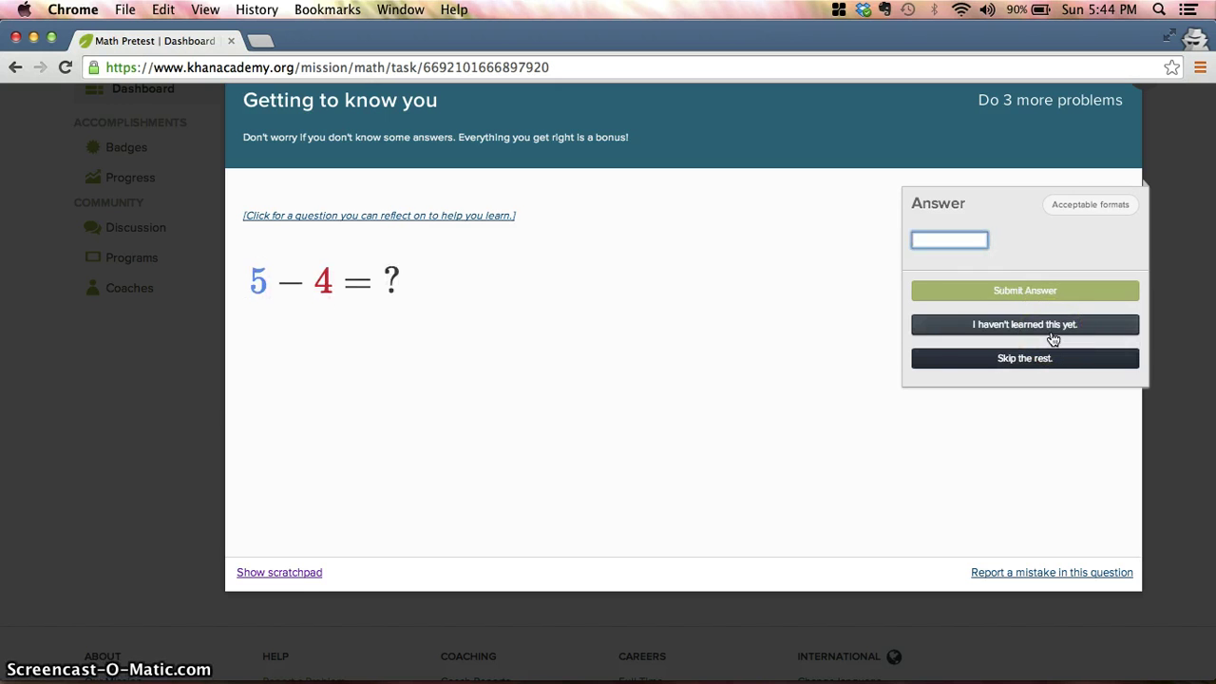
# Answer 5 − 4 with 1, then pass the angle and fraction questions to finish
pyautogui.write('1')
pyautogui.click(1020, 287)
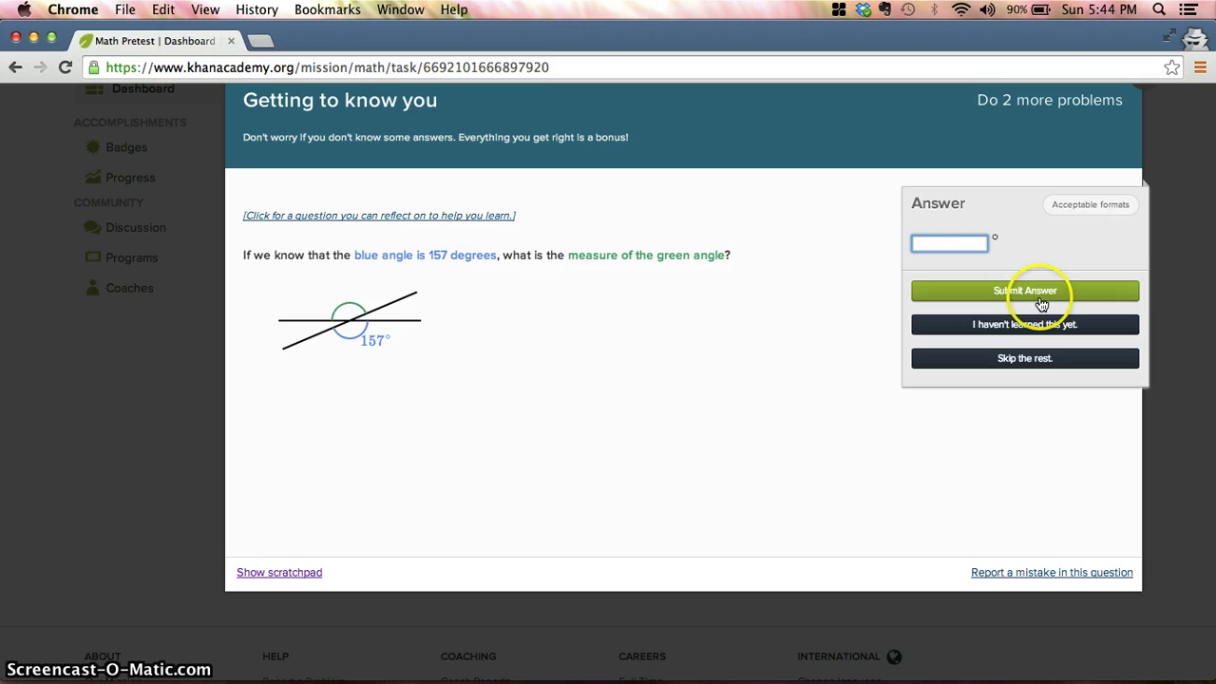
pyautogui.click(1044, 325)
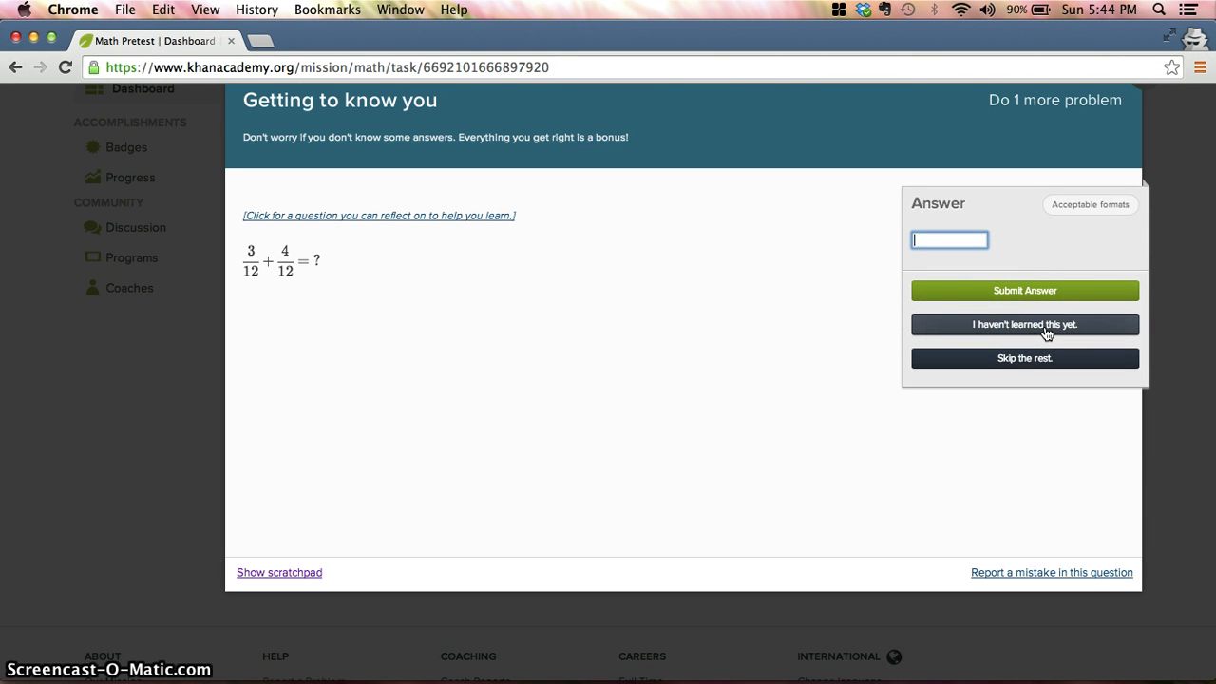
pyautogui.click(1045, 325)
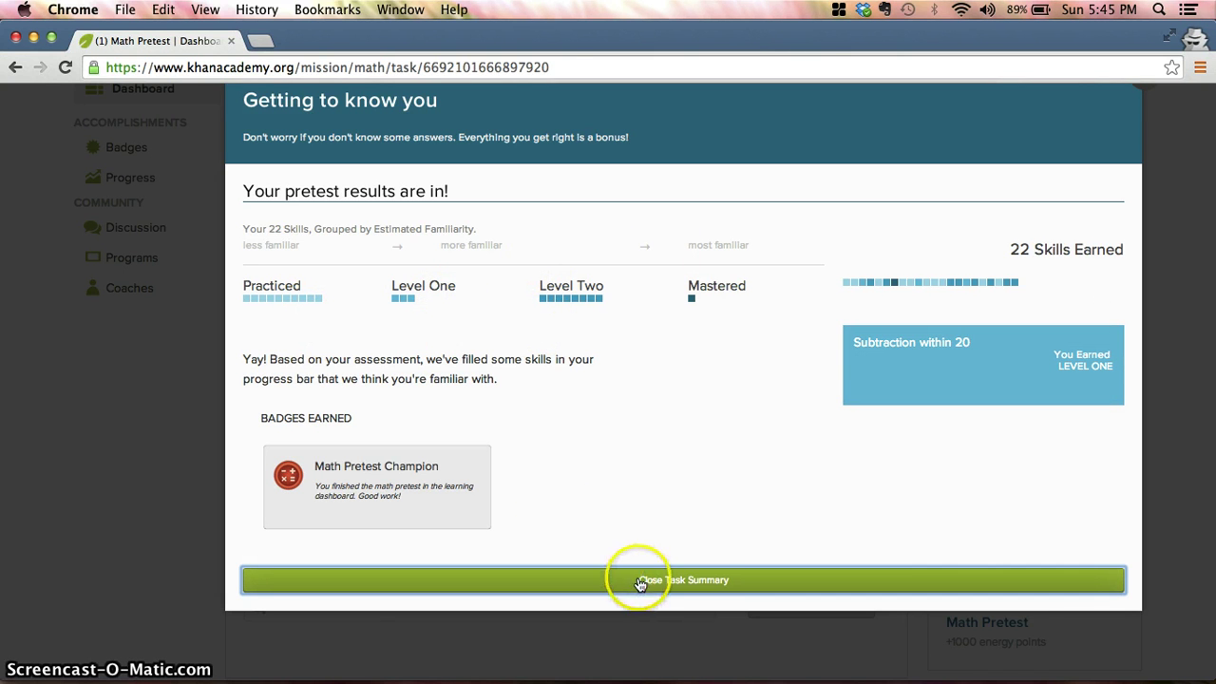
# Close the task summary and Congratulations popup to reach The World of Math dashboard
pyautogui.click(638, 579)
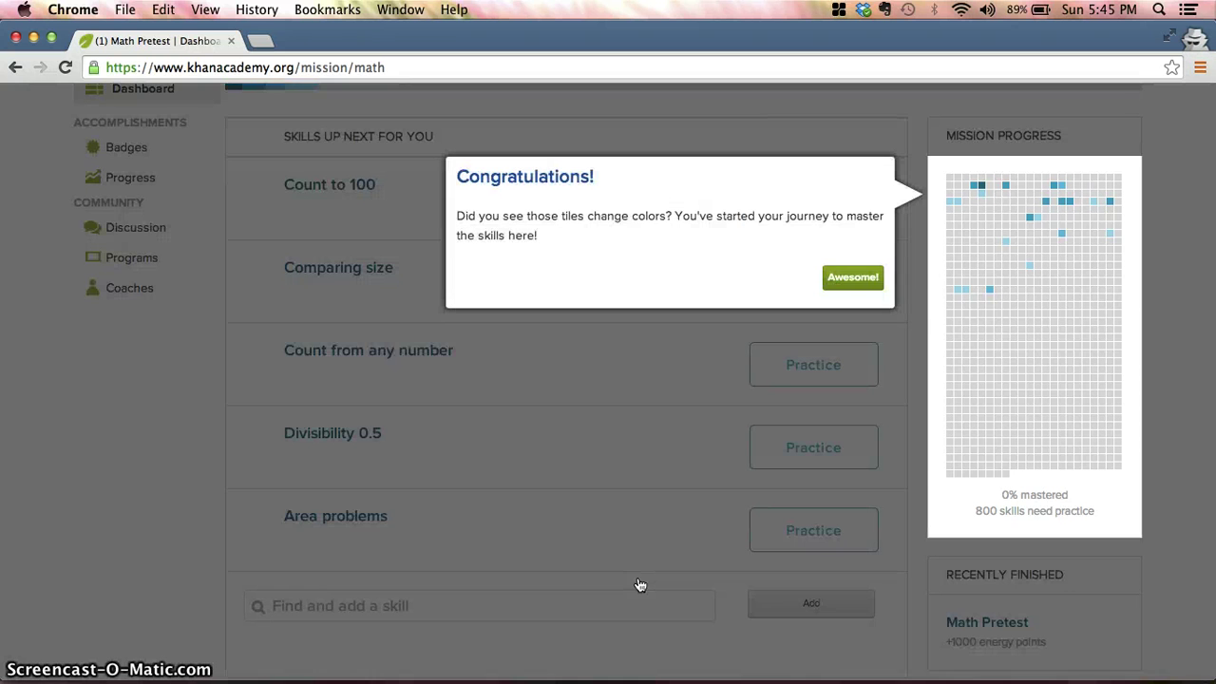
pyautogui.click(866, 281)
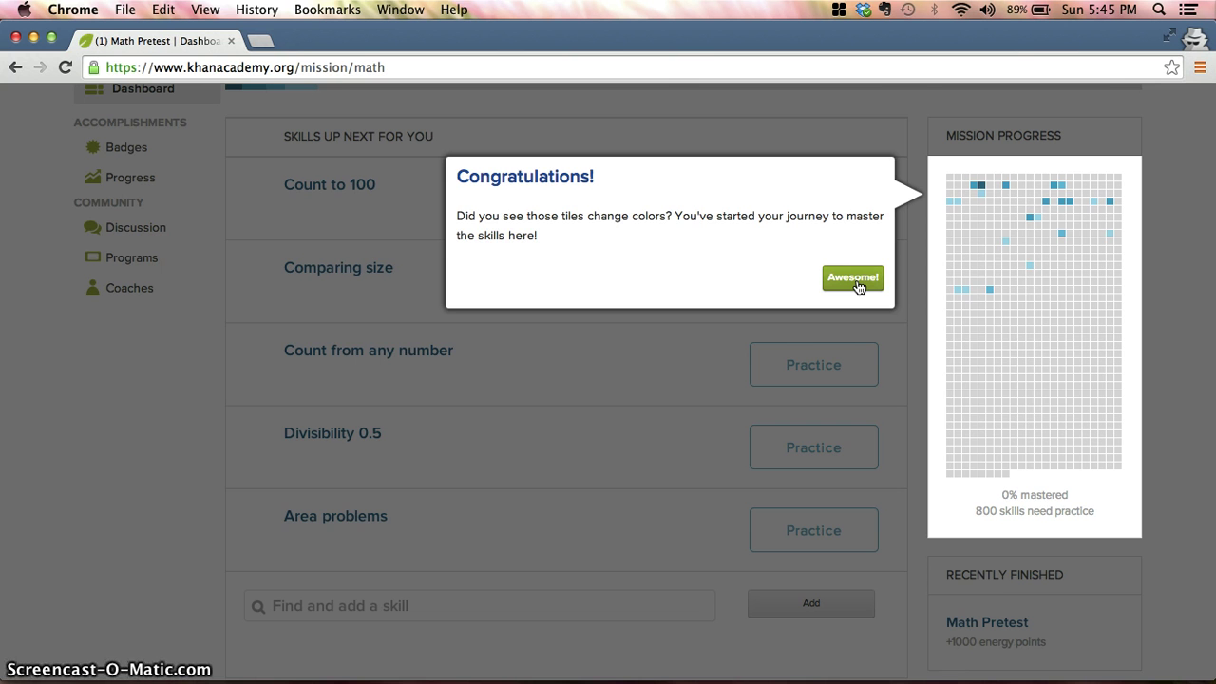
pyautogui.click(857, 283)
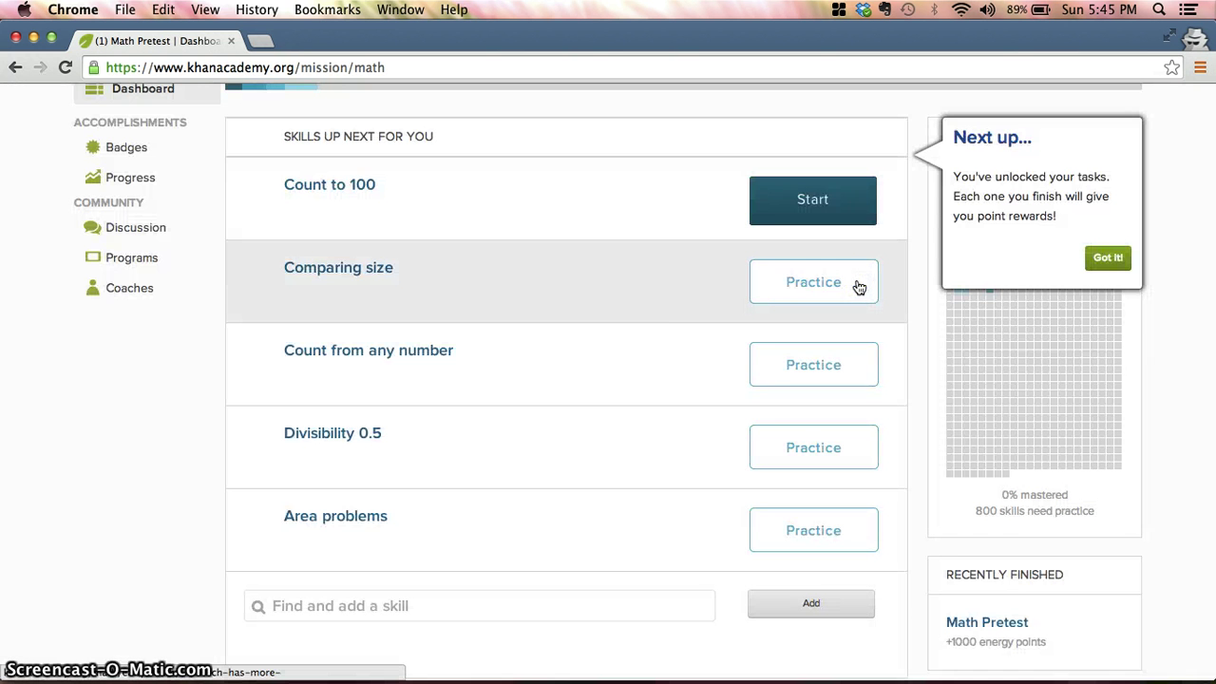
pyautogui.scroll(3, 698, 323)
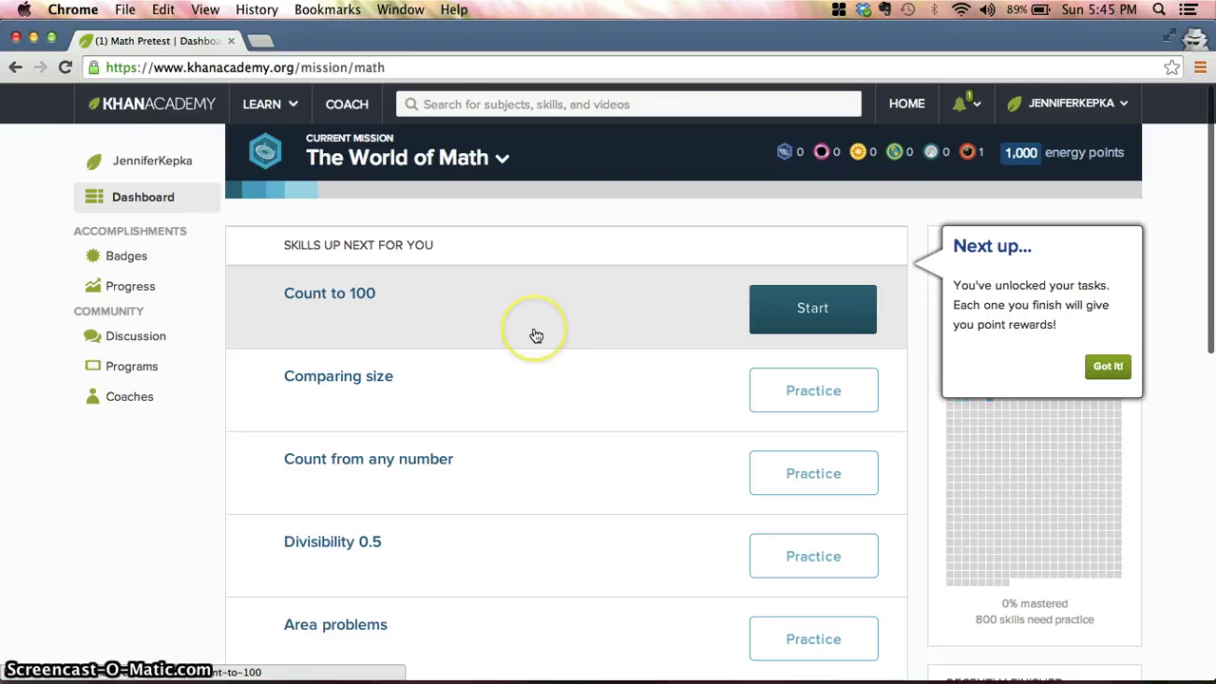